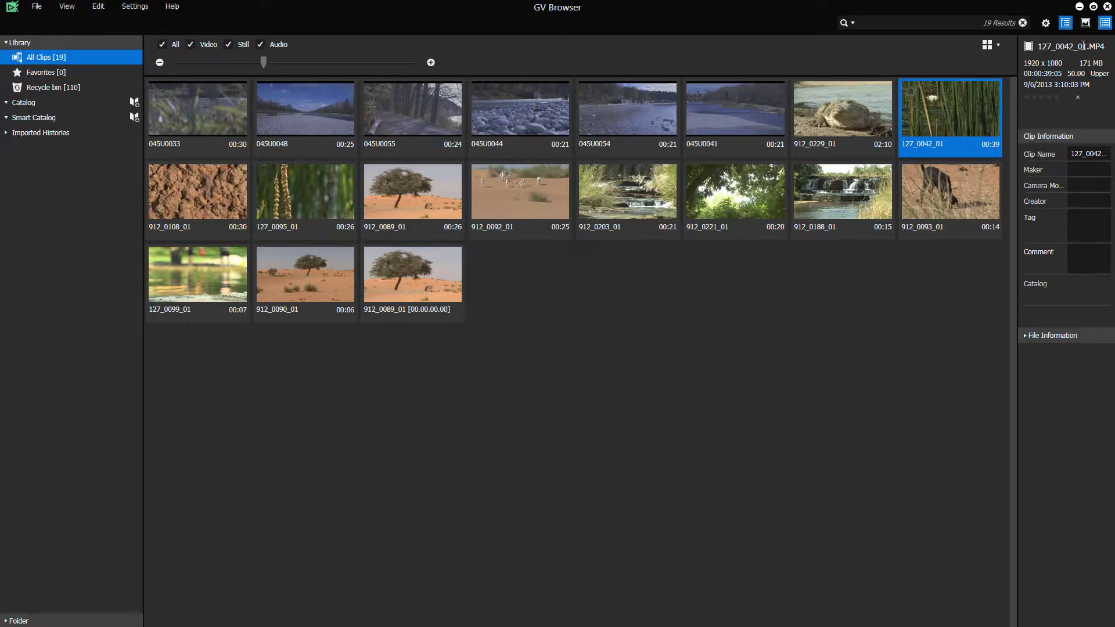
Switch to the large-preview layout and try Calendar, Timeline and Details views before returning to Thumbnails
left_click(1084, 24)
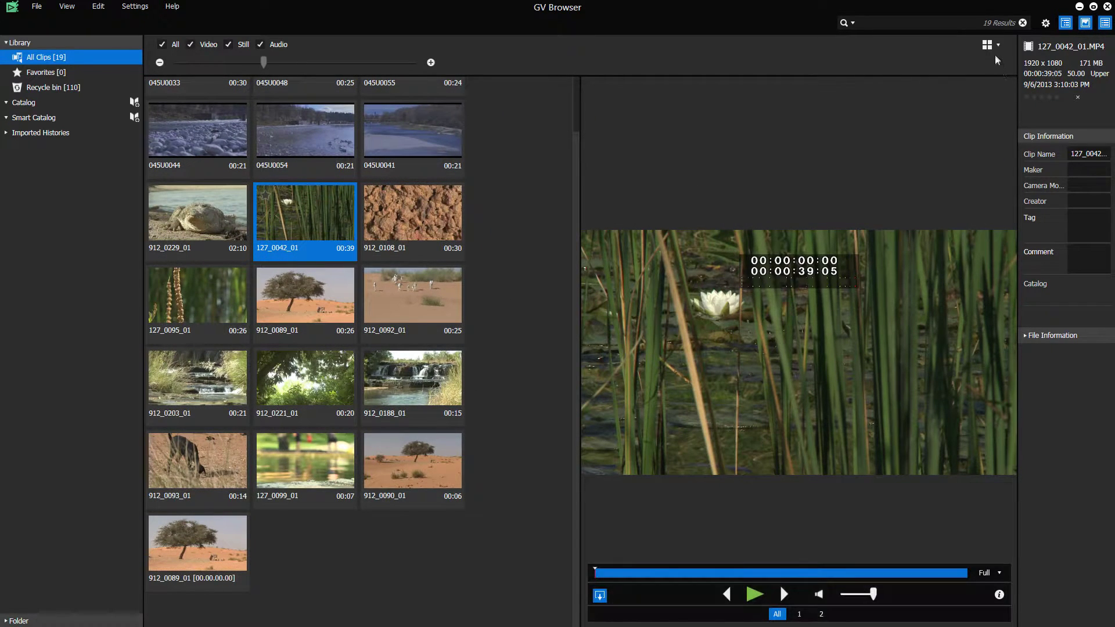
left_click(992, 46)
left_click(996, 105)
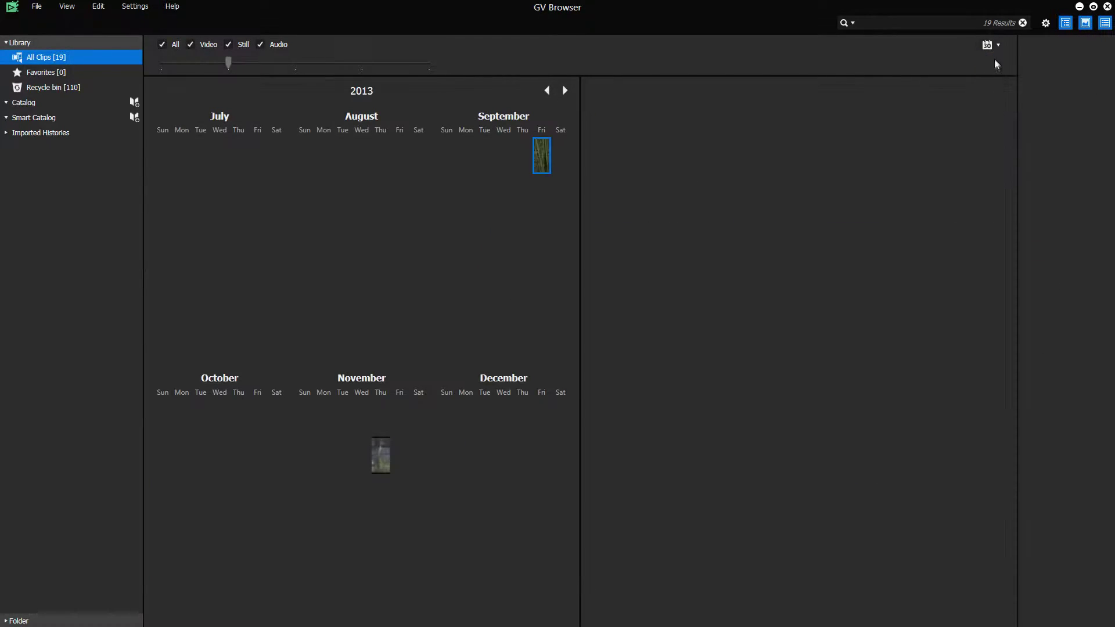
left_click(992, 46)
left_click(1001, 88)
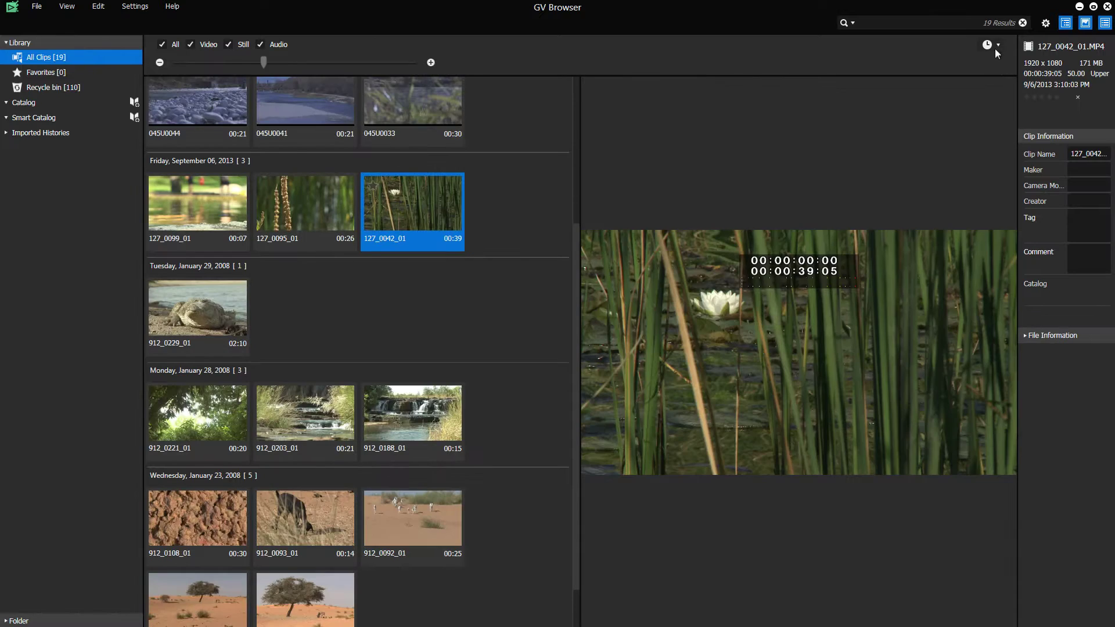
left_click(993, 45)
left_click(998, 75)
left_click(992, 47)
left_click(997, 61)
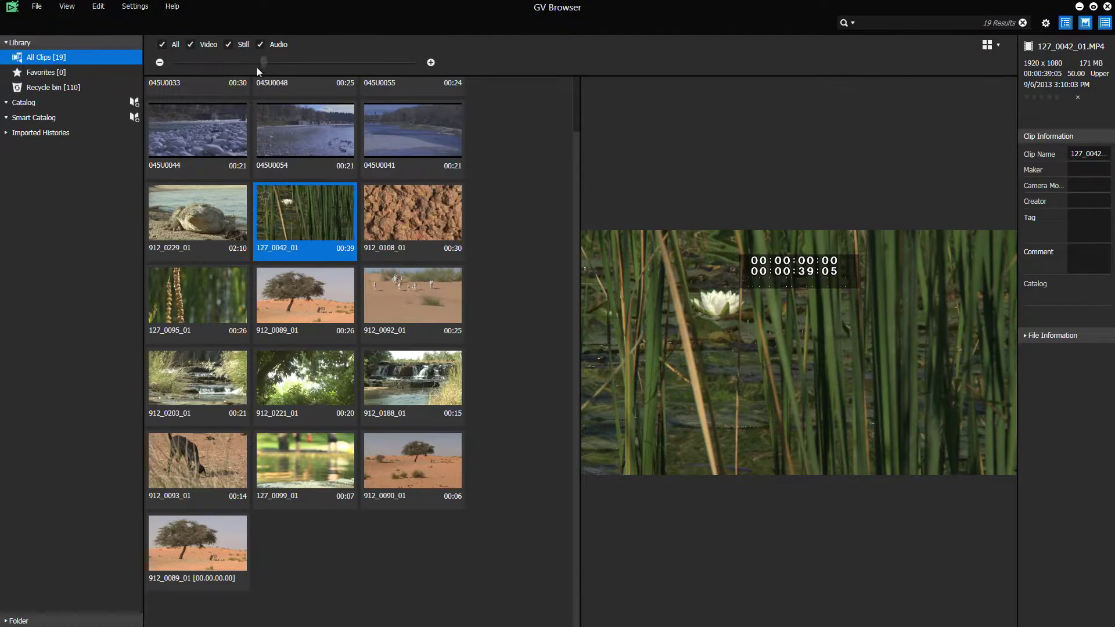
Resize the thumbnails, hide video then audio clips, and show all clip types again
mouse_move(264, 62)
left_mouse_down()
mouse_move(424, 65)
mouse_move(168, 61)
mouse_move(263, 64)
left_mouse_up()
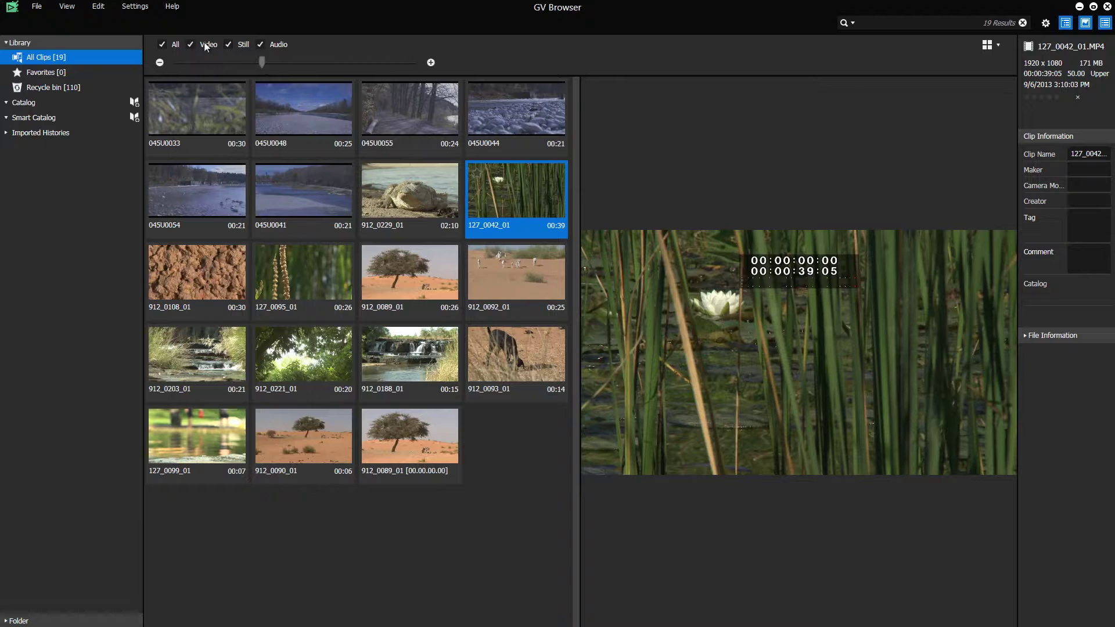
left_click(270, 46)
left_click(190, 45)
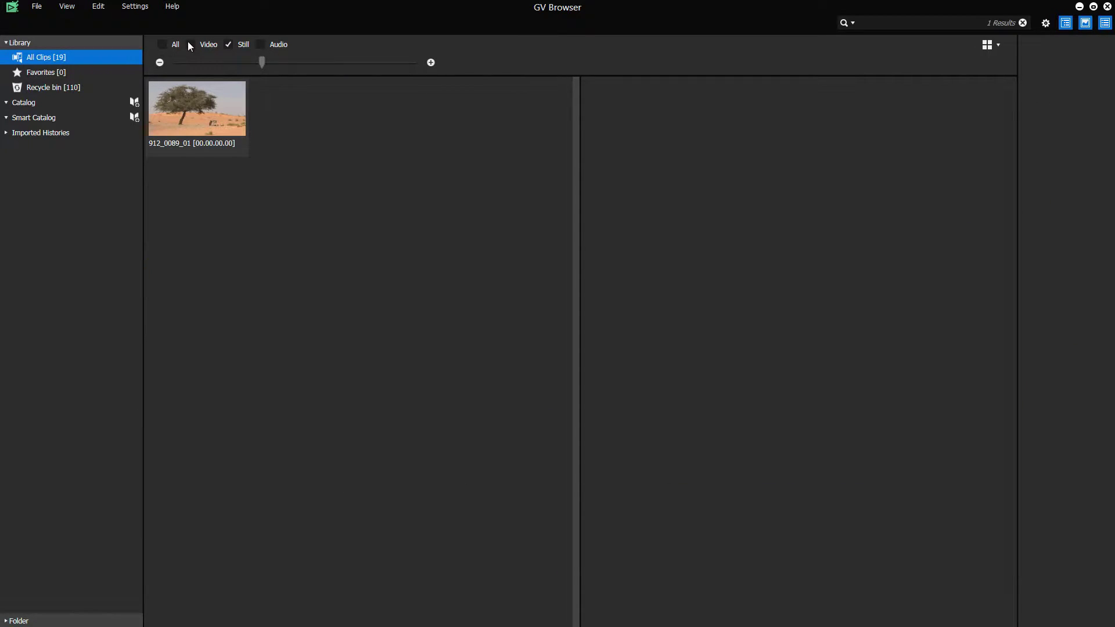
left_click(162, 44)
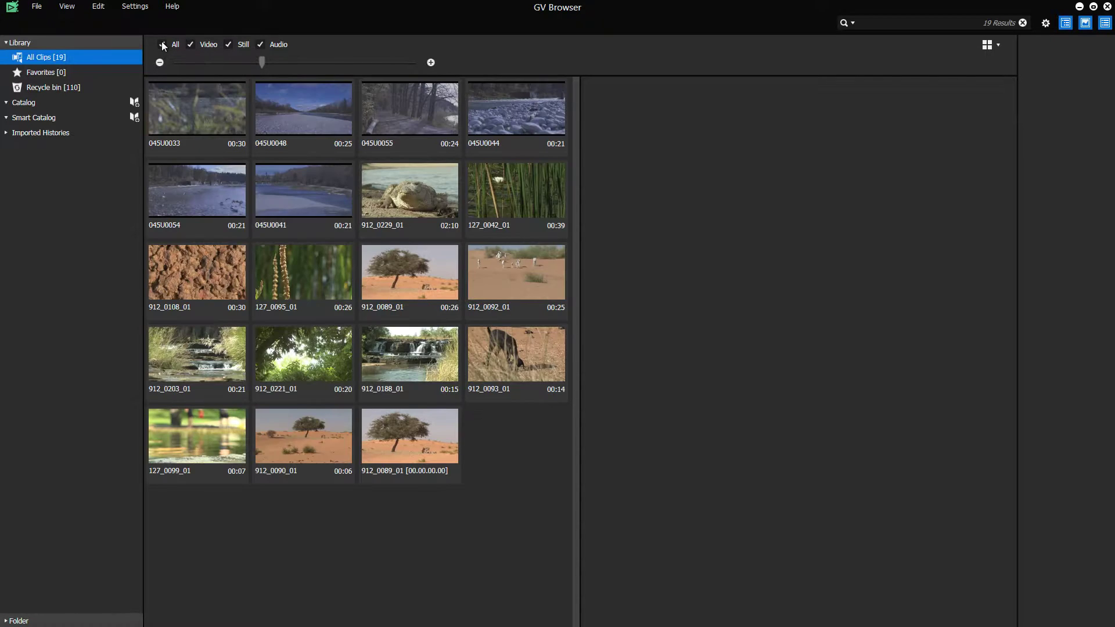
left_click(301, 96)
Play clip 045U0048 full screen, zooming into the river footage and panning around it
double_click(301, 96)
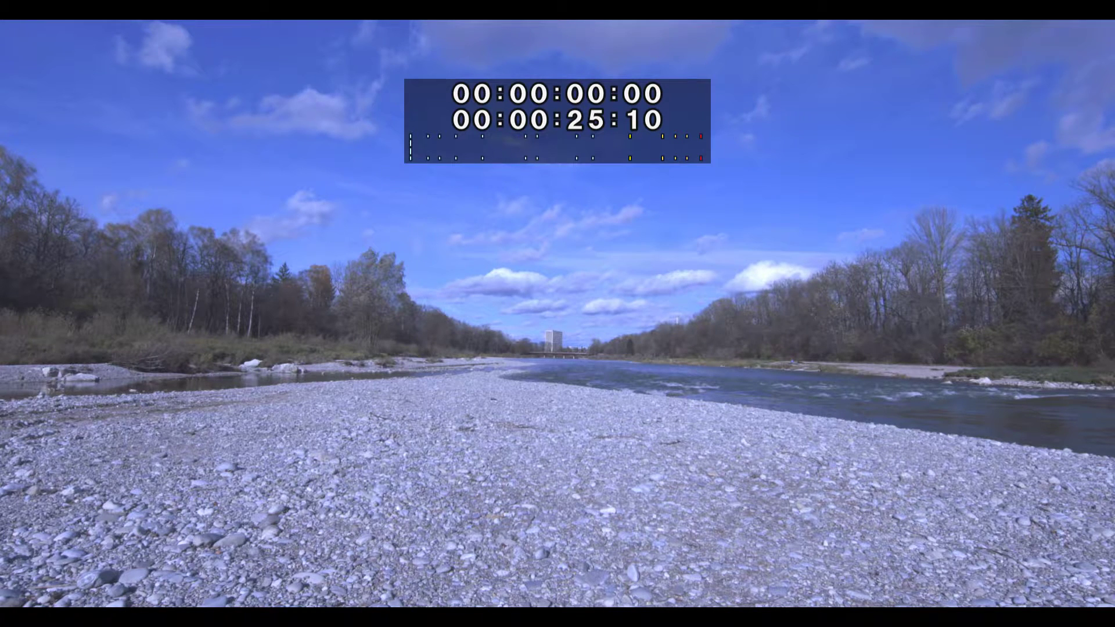
left_click_drag(34, 137, 40, 81)
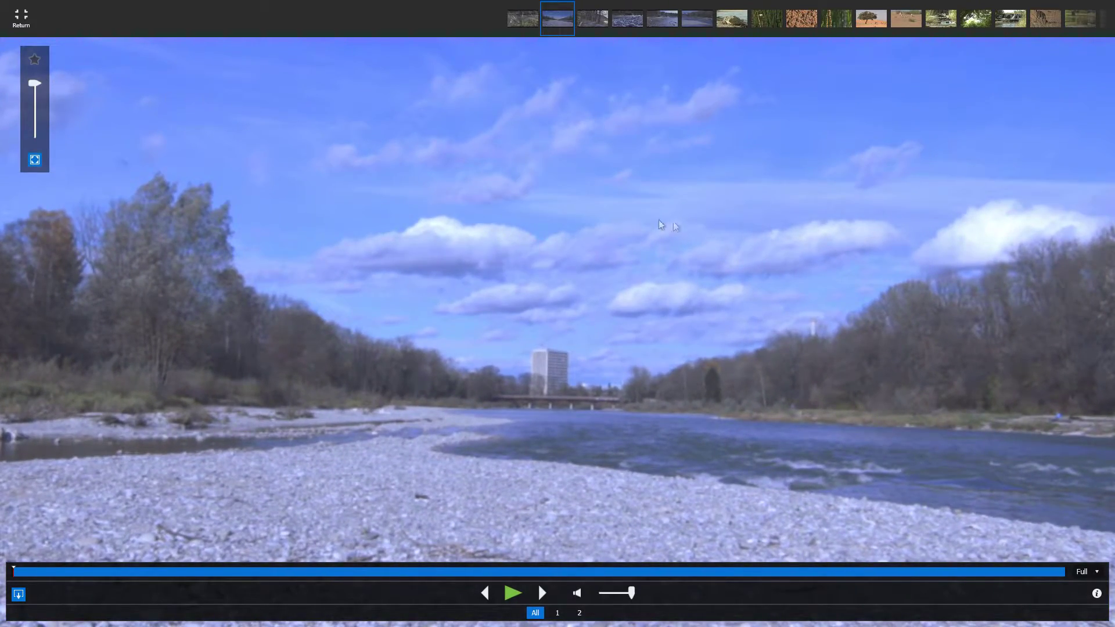
left_click_drag(804, 252, 433, 99)
left_click_drag(341, 236, 727, 182)
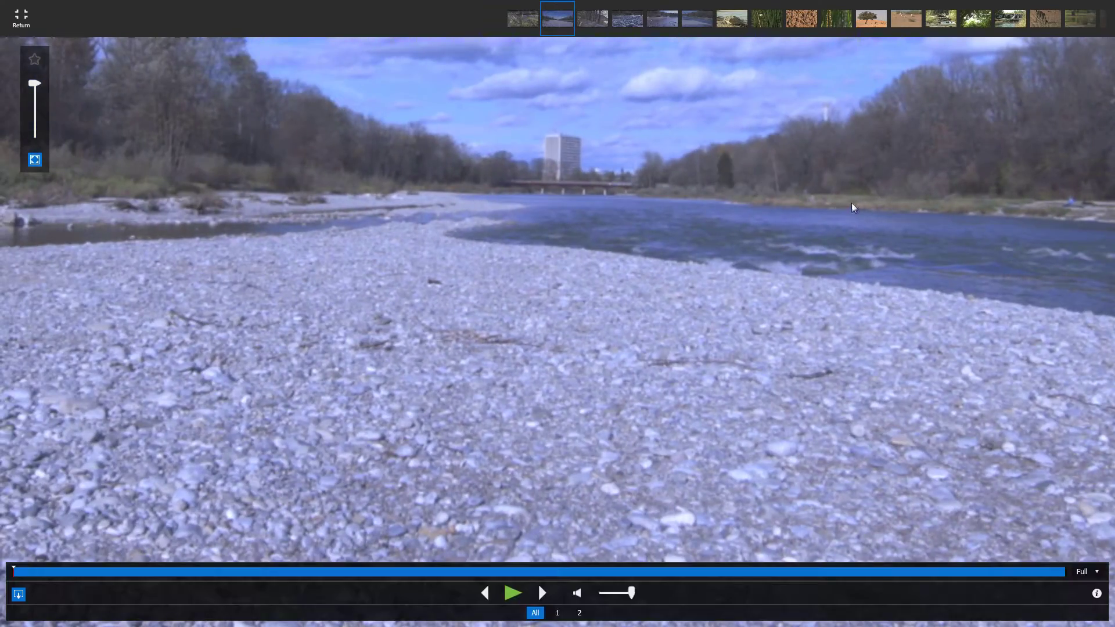
left_click_drag(851, 201, 555, 230)
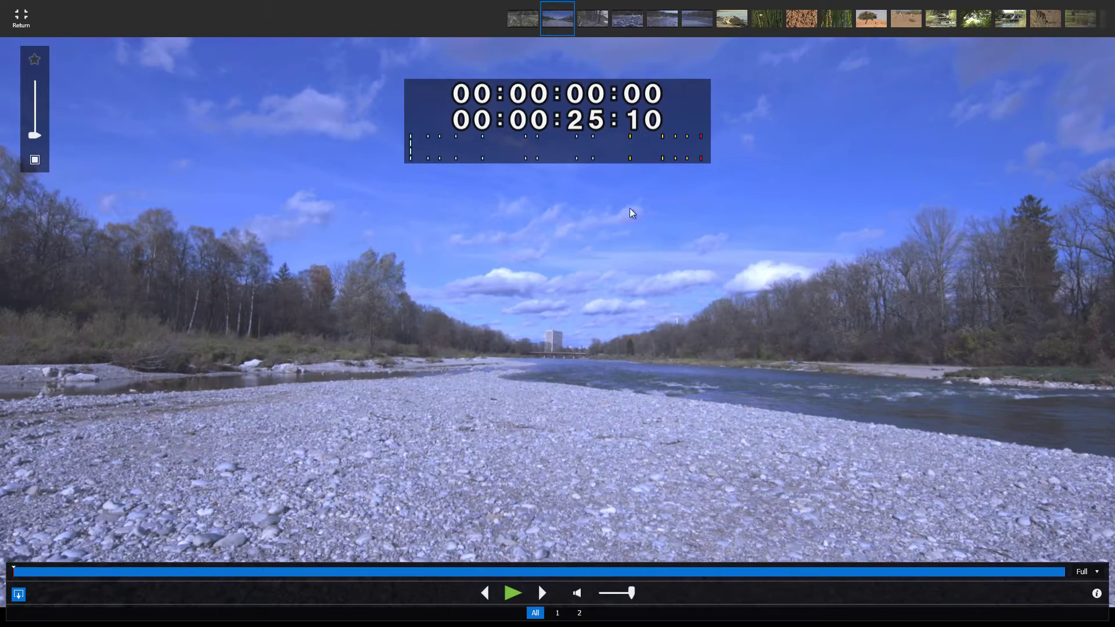
Step forward through four more clips, then return to the grid previewing 045U0041
key("Right")
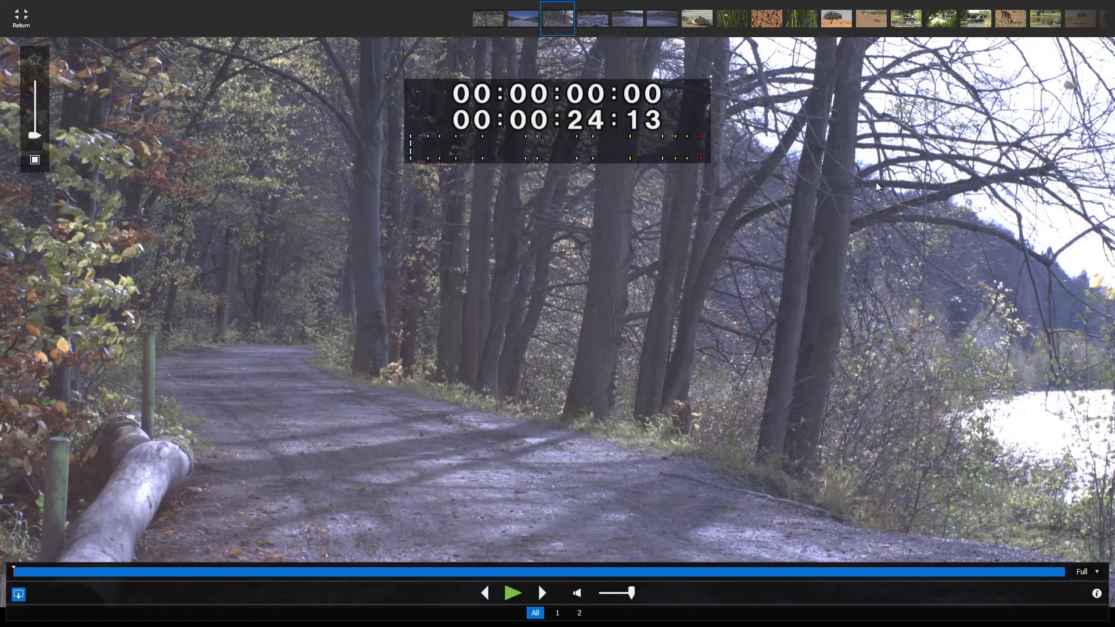
key("Right")
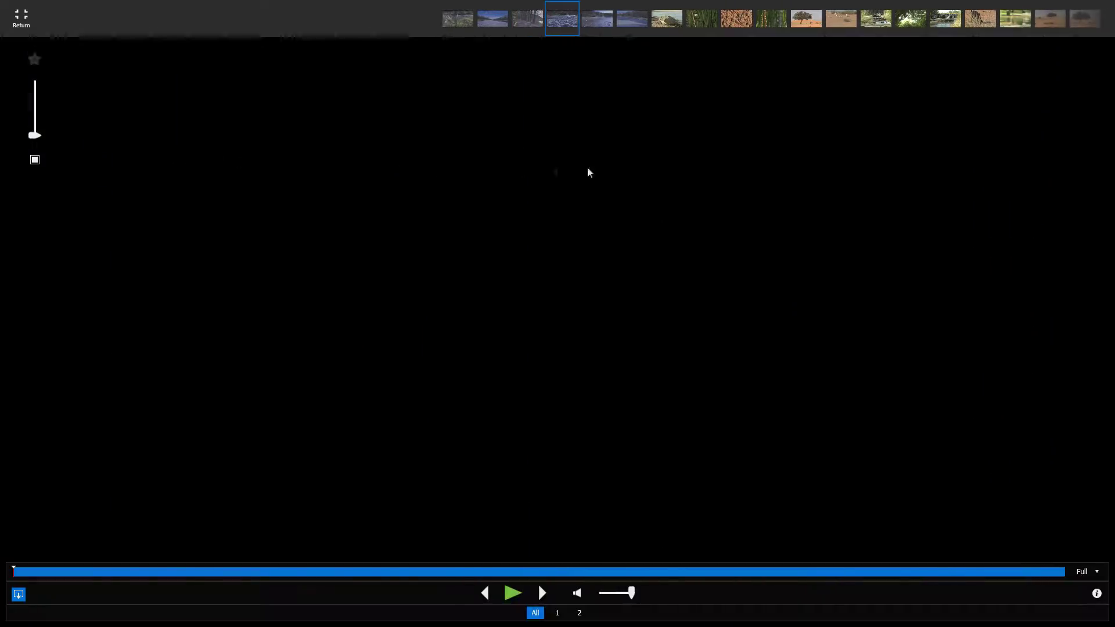
key("Right")
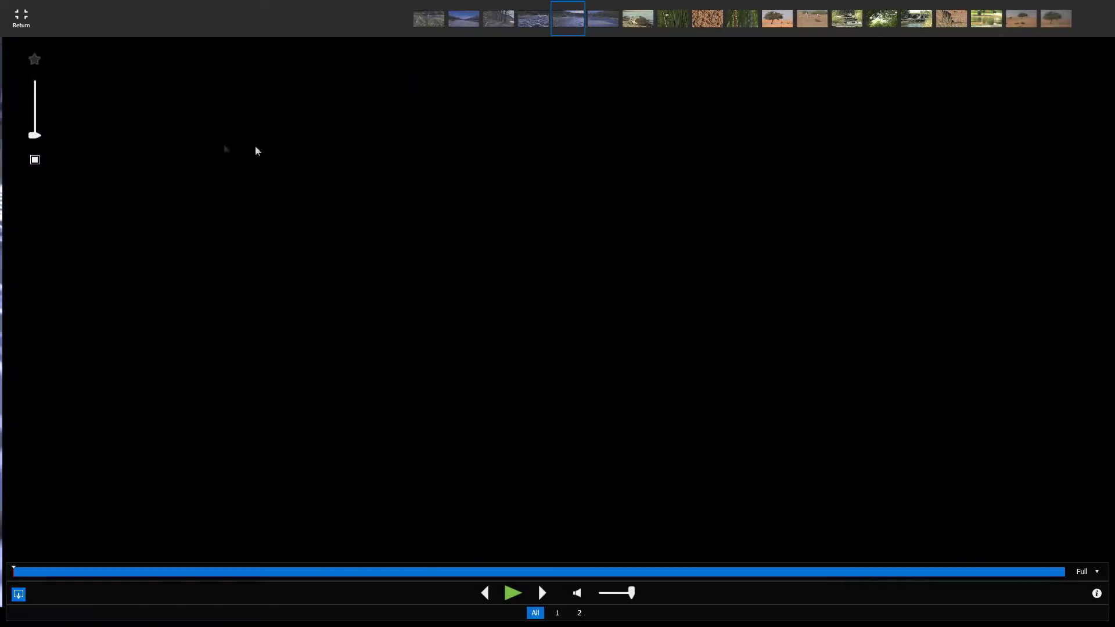
key("Right")
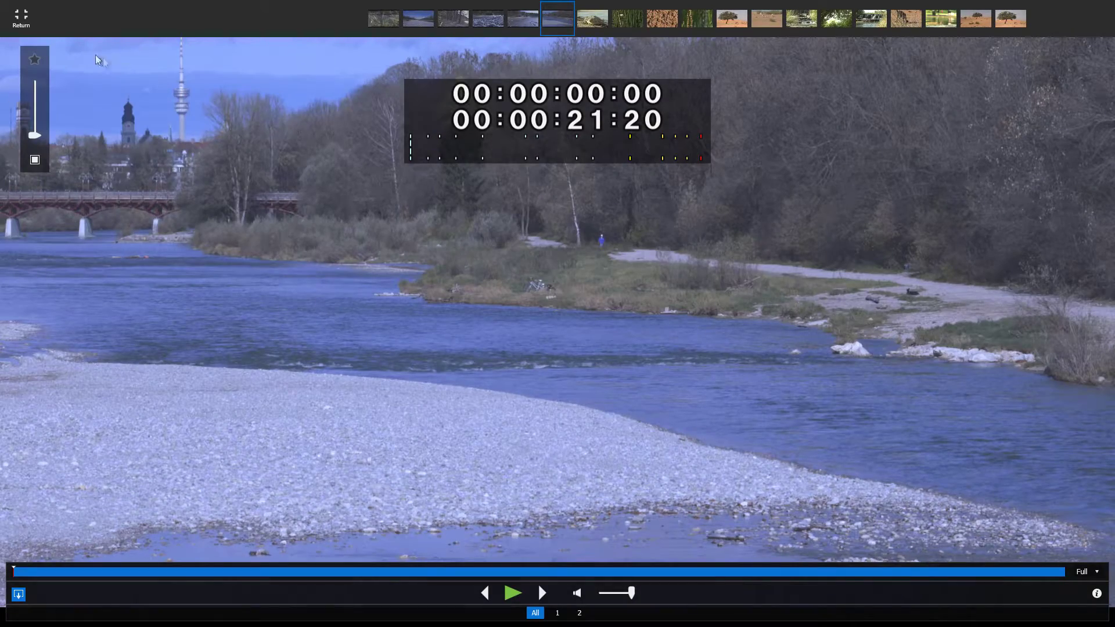
left_click(22, 19)
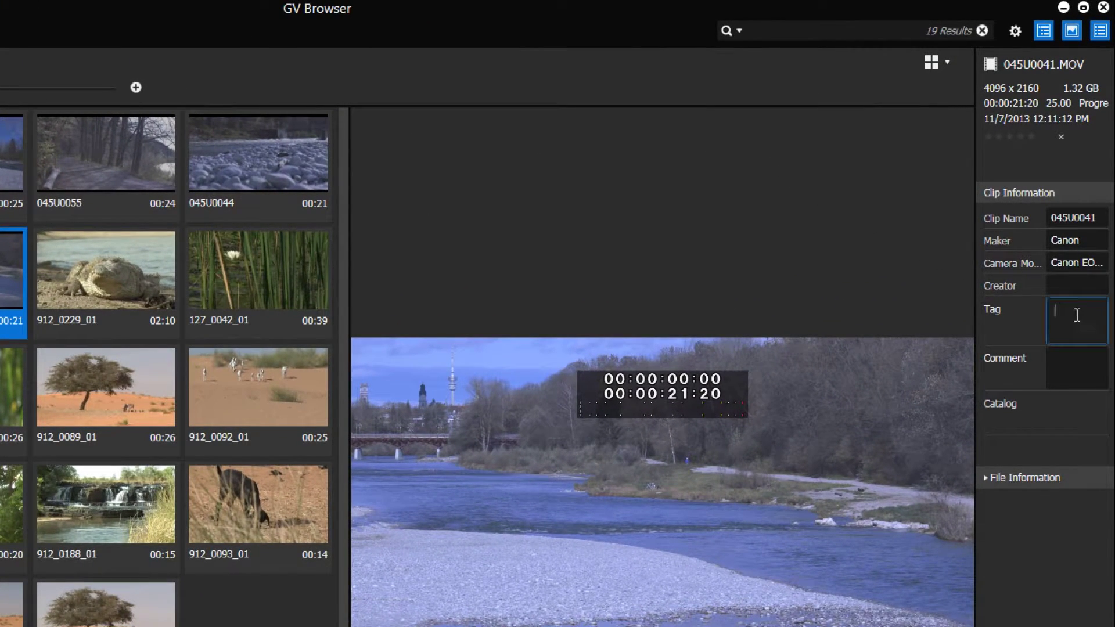
Add the tag 'water' to clip 045U0041 using the suggested tag
type("water")
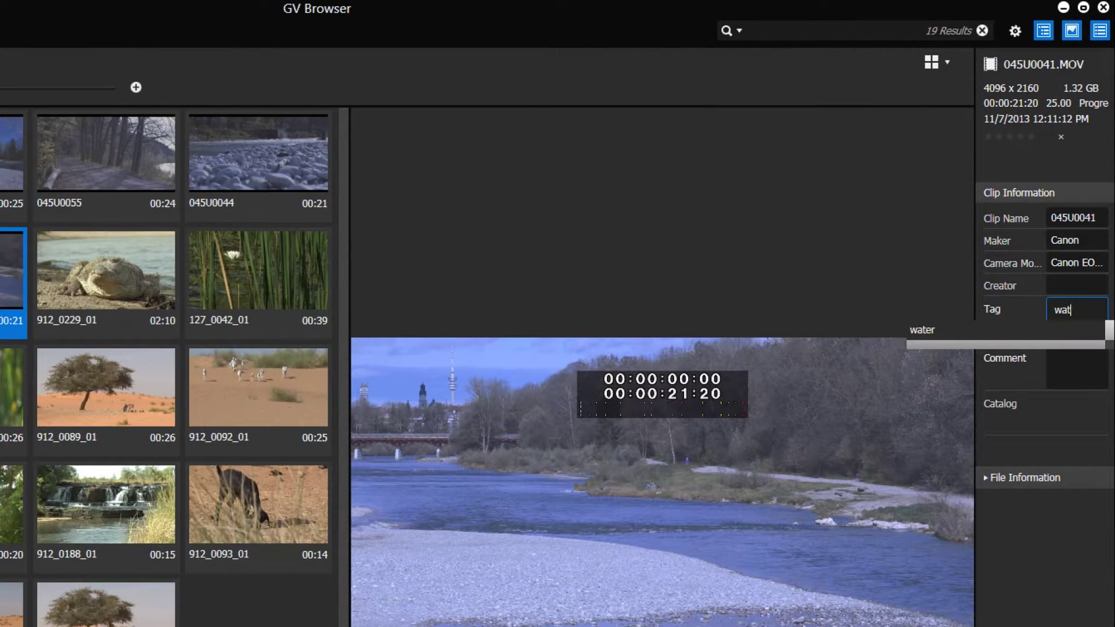
left_click(1043, 329)
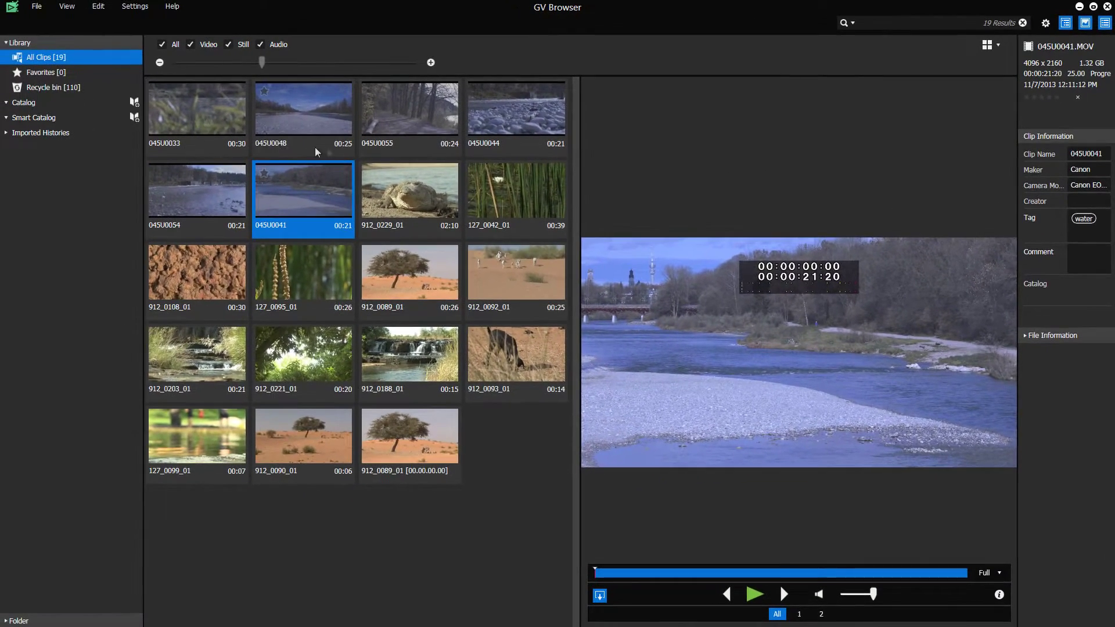
Multi-select the river, reed and waterfall clips, including 045U0033, 045U0054, 127_0042_01 and 912_0203_01
left_click(119, 128)
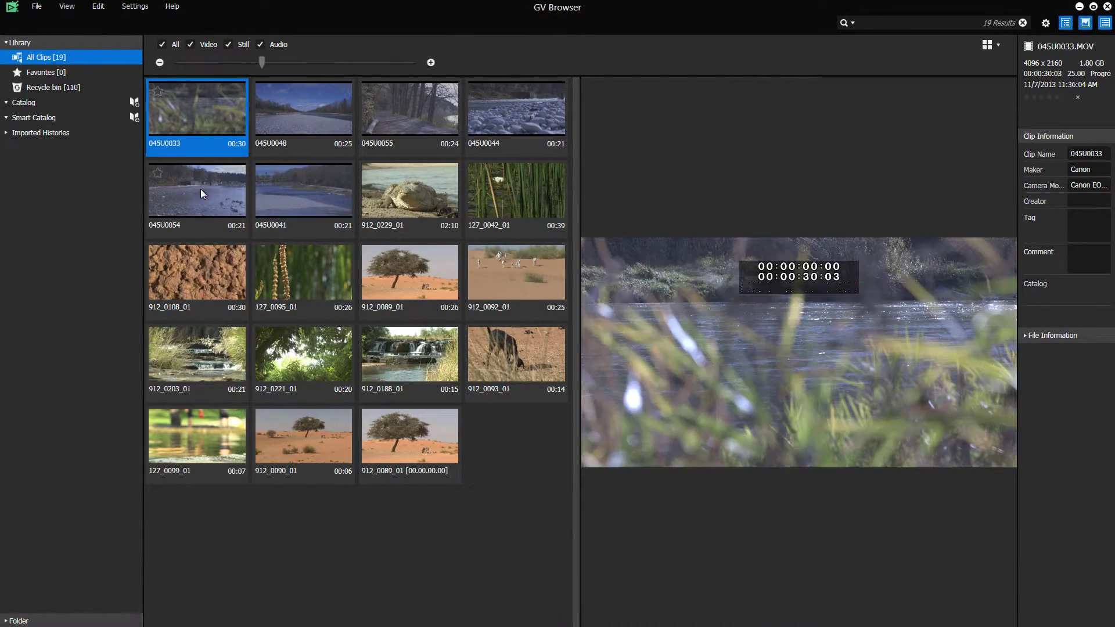
left_click(112, 207, "ctrl")
left_click(511, 203, "ctrl")
left_click(316, 270, "ctrl")
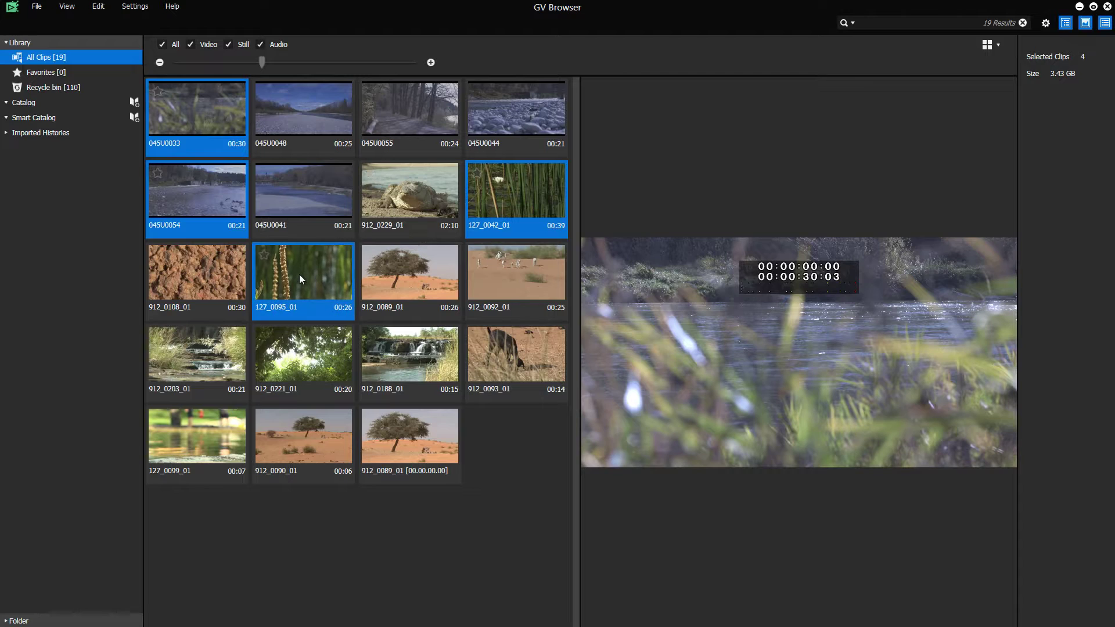
left_click(188, 348, "ctrl")
left_click(202, 450, "ctrl")
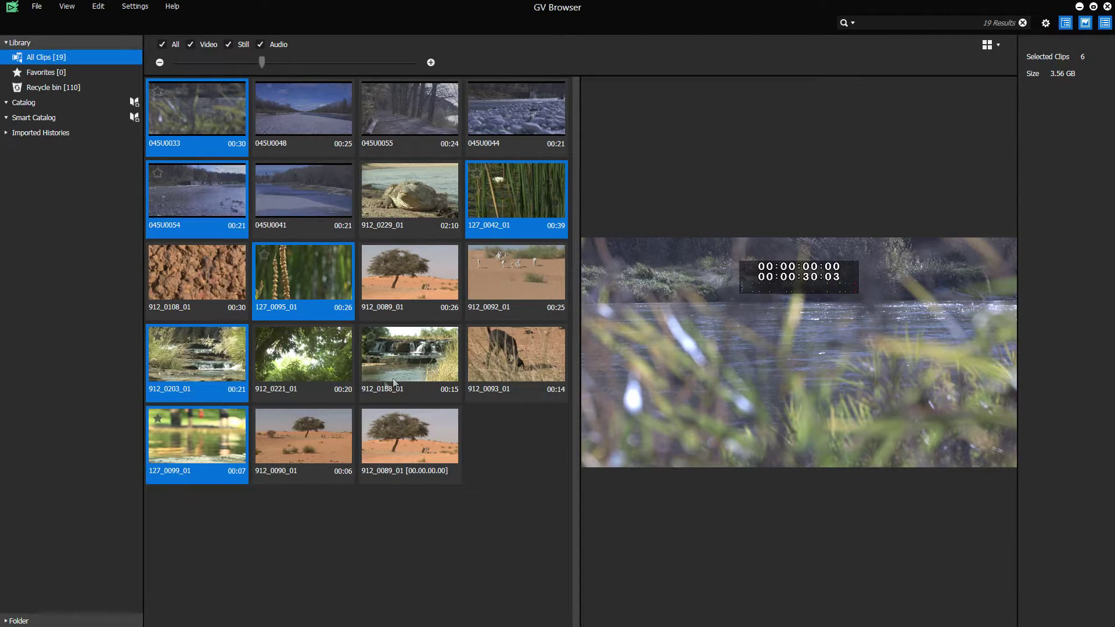
left_click(411, 366, "ctrl")
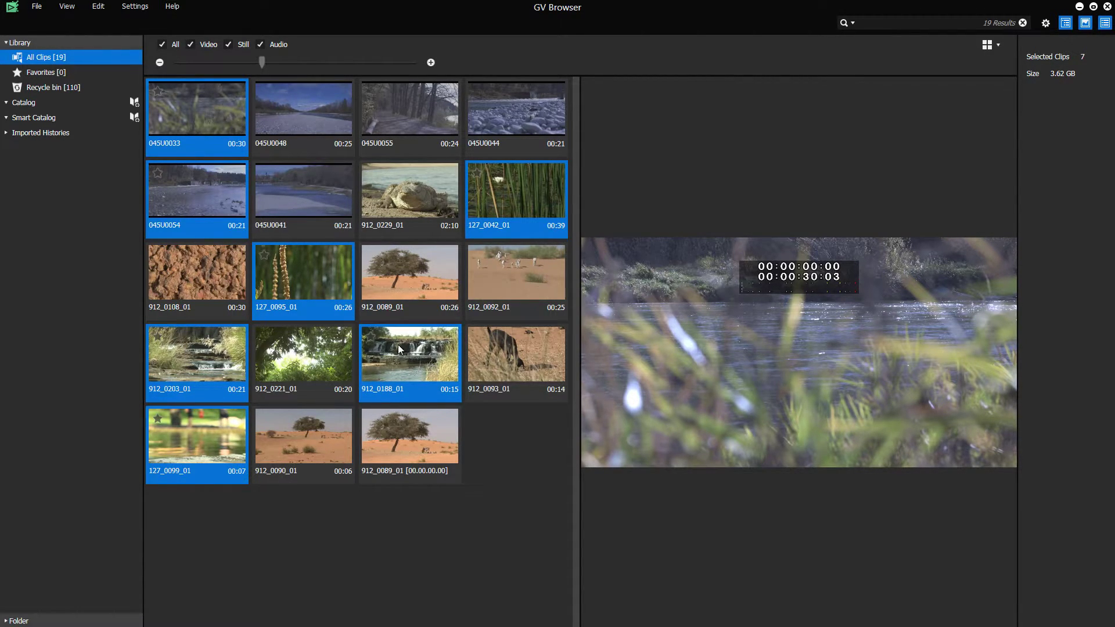
Batch-edit the selected clips' properties to add the tag 'water'
right_click(399, 344)
left_click(435, 472)
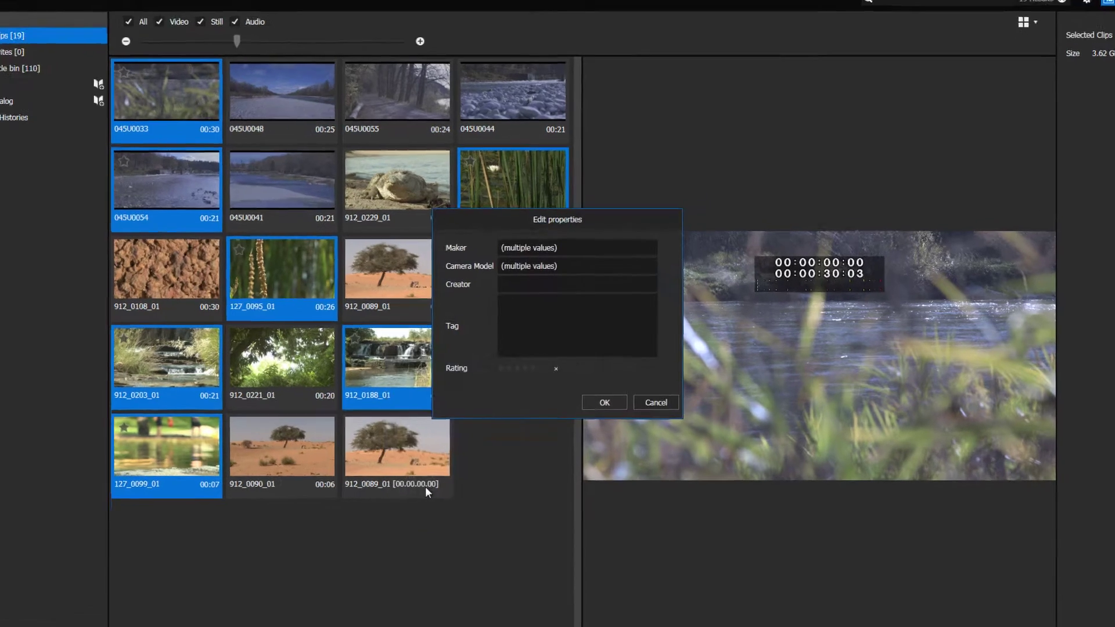
left_click(526, 314)
type("wate")
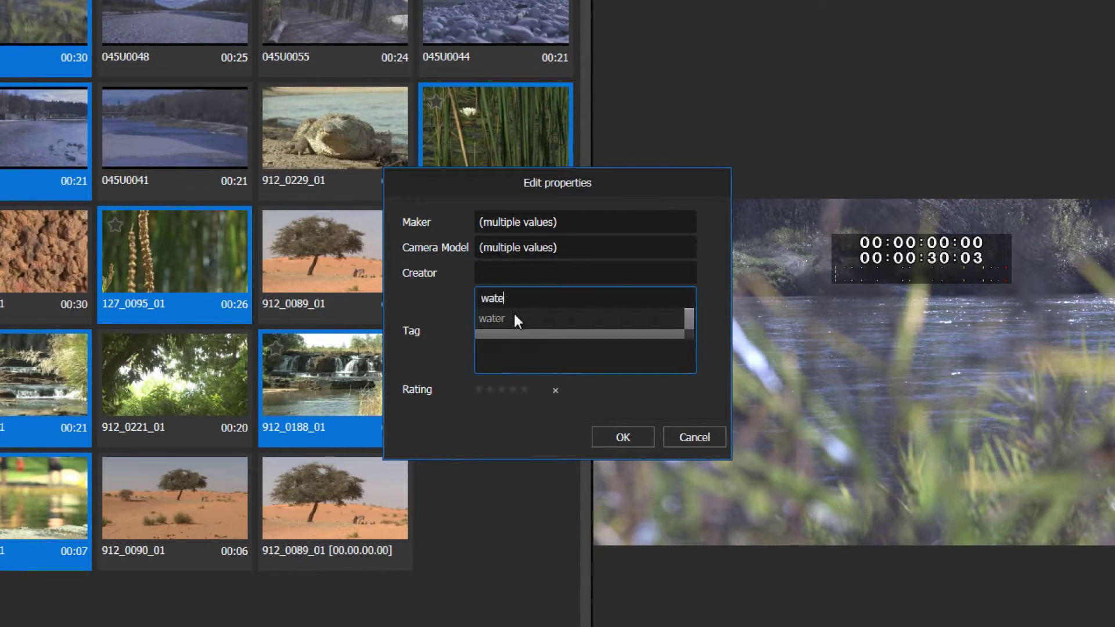
type("r")
key("Return")
left_click(619, 438)
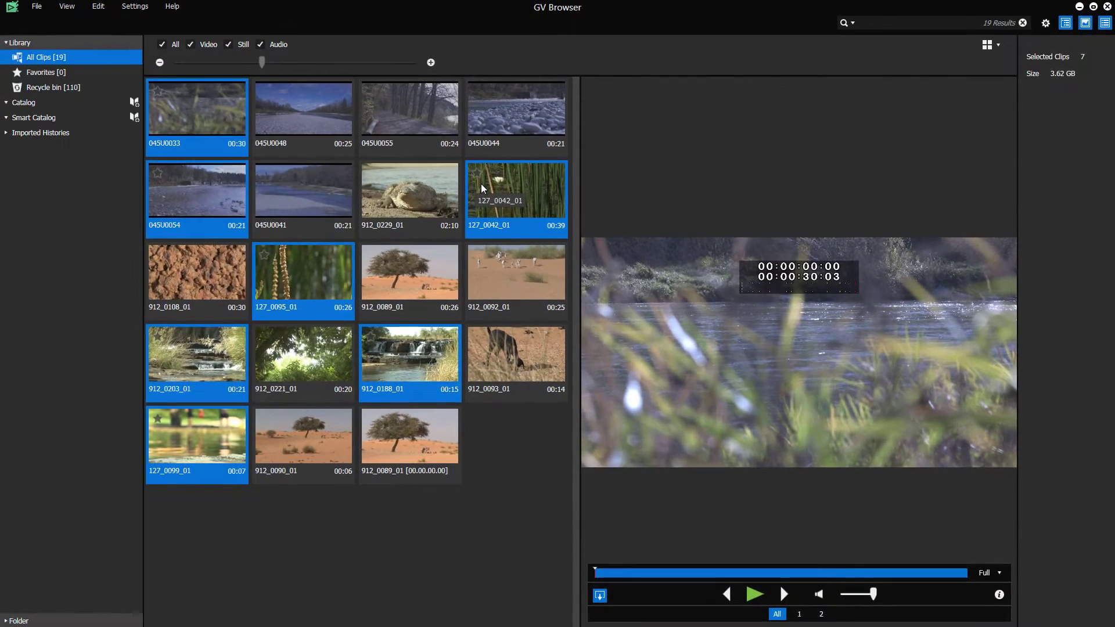
Rate clip 127_0042_01 five stars and view the Favorites collection
left_click(433, 101)
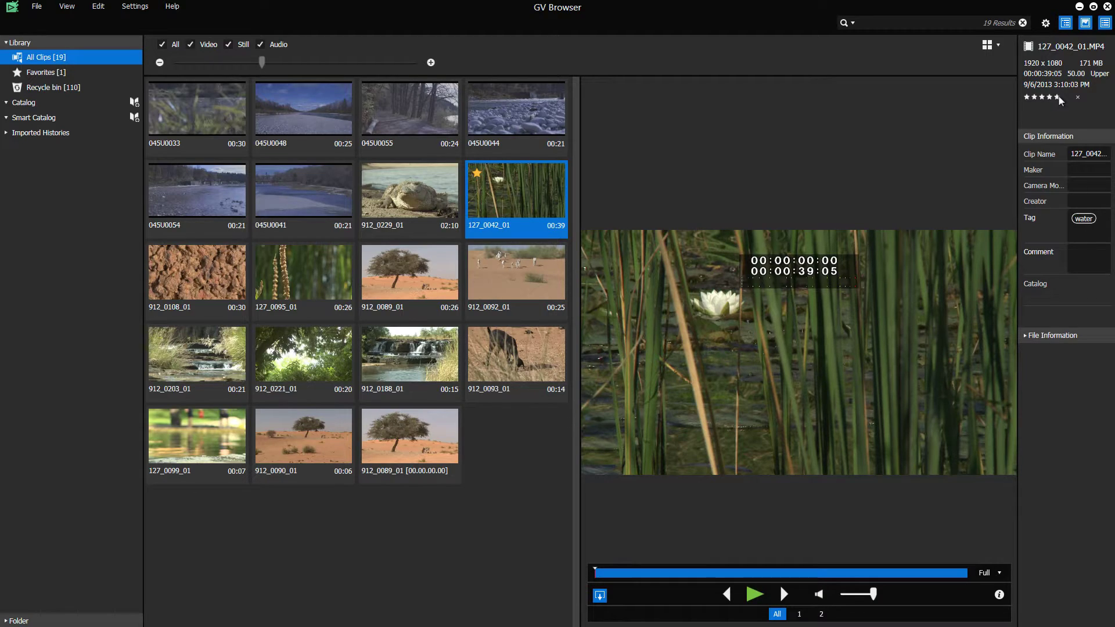
left_click(70, 75)
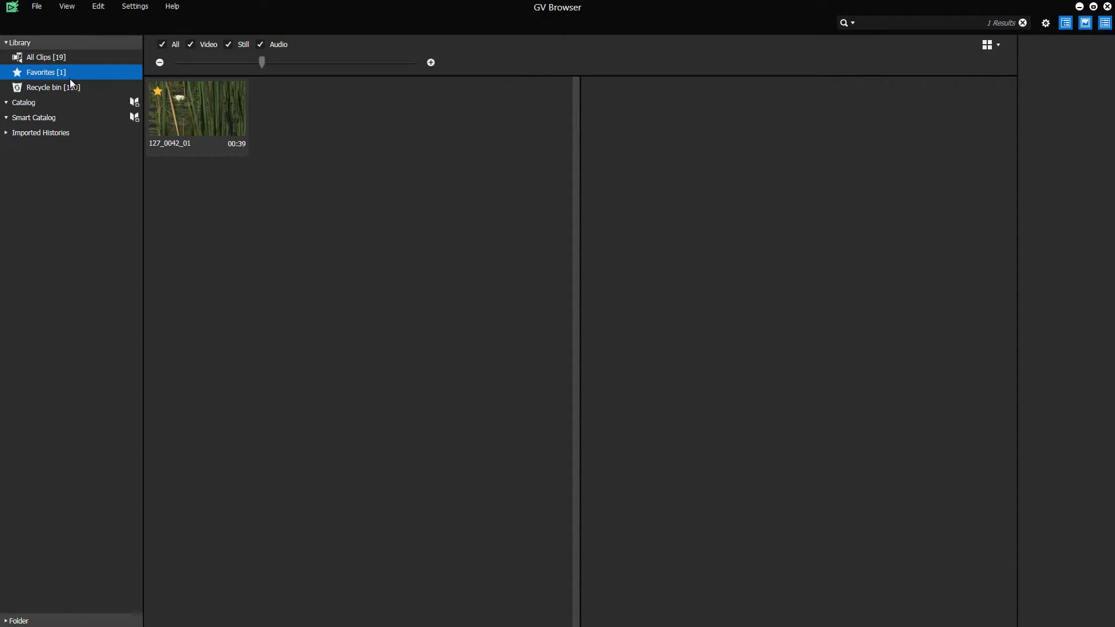
Create a new catalog named 'Africa'
left_click(133, 103)
type("Africa")
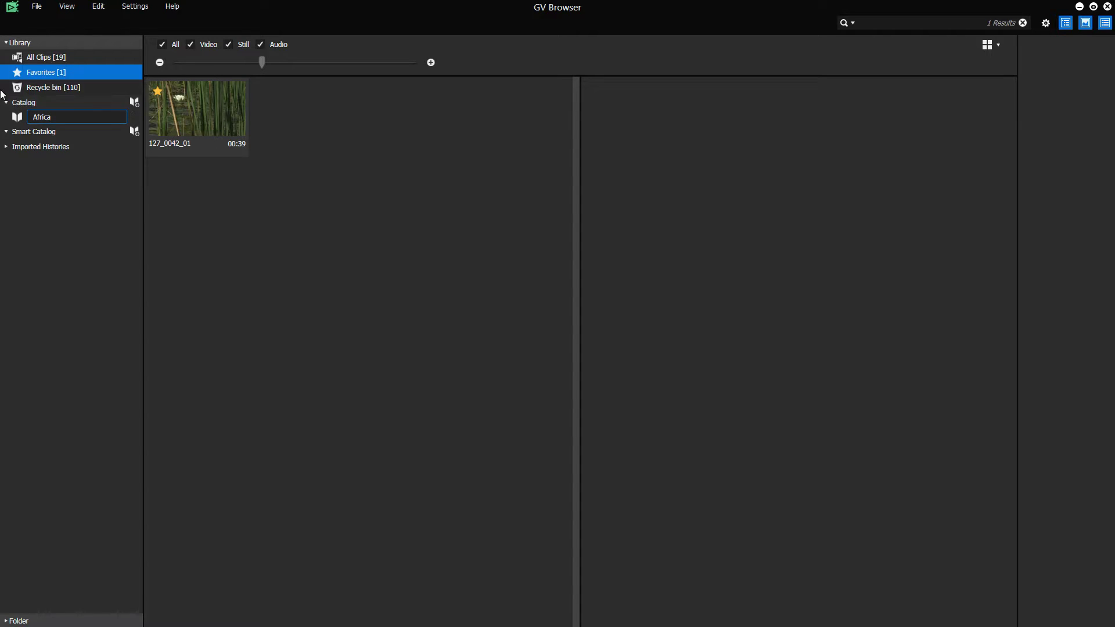
left_click(48, 57)
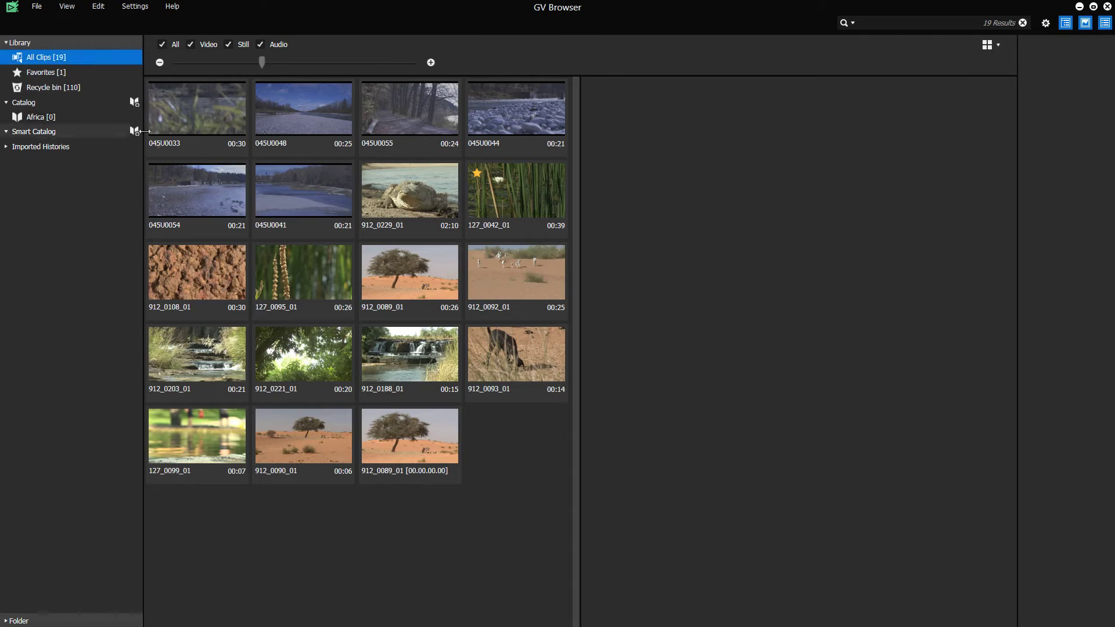
Drag the seven 912 desert and crocodile clips into Africa, check it, and return to All Clips
left_click(415, 186)
left_click(210, 266, "ctrl")
left_click(399, 267, "ctrl")
left_click(513, 259, "ctrl")
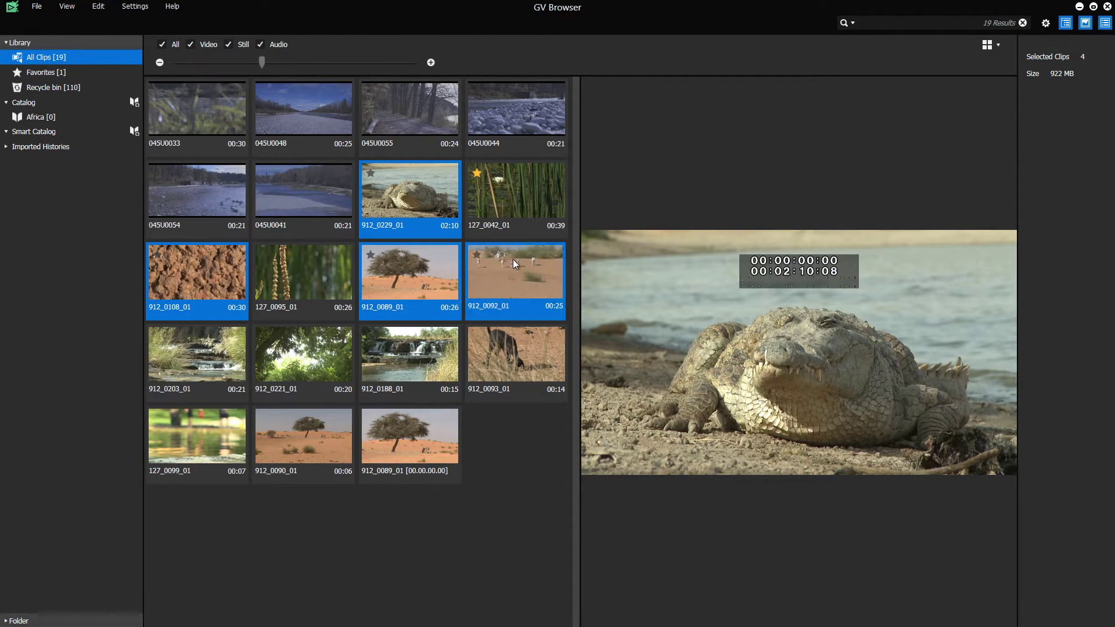
left_click(499, 357, "ctrl")
left_click(407, 439, "ctrl")
left_click(339, 424, "ctrl")
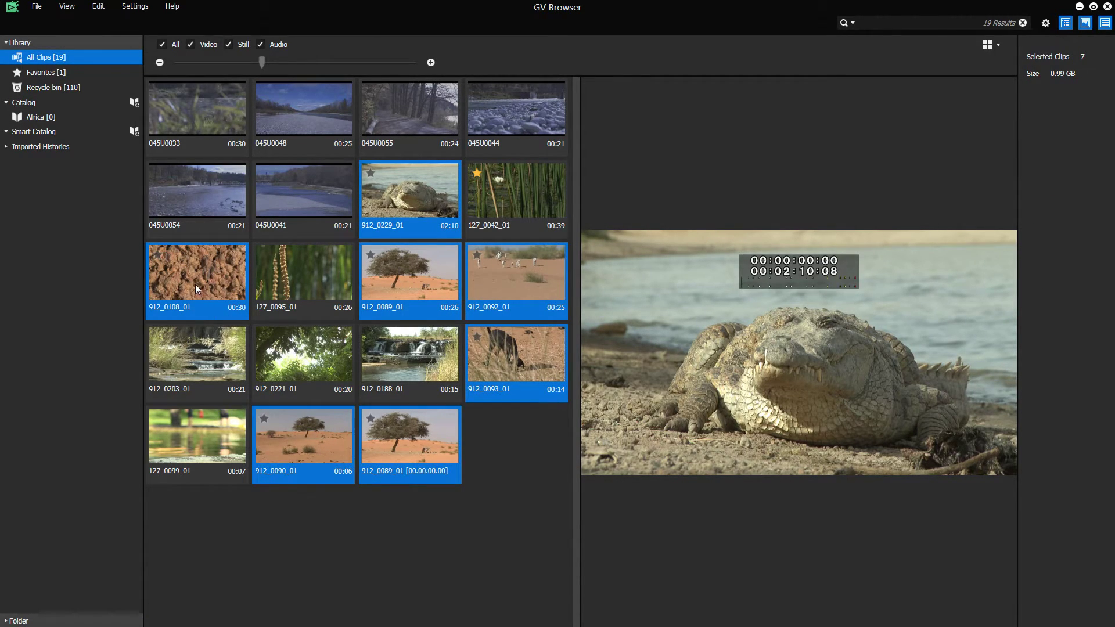
left_click_drag(195, 283, 62, 118)
left_click(43, 117)
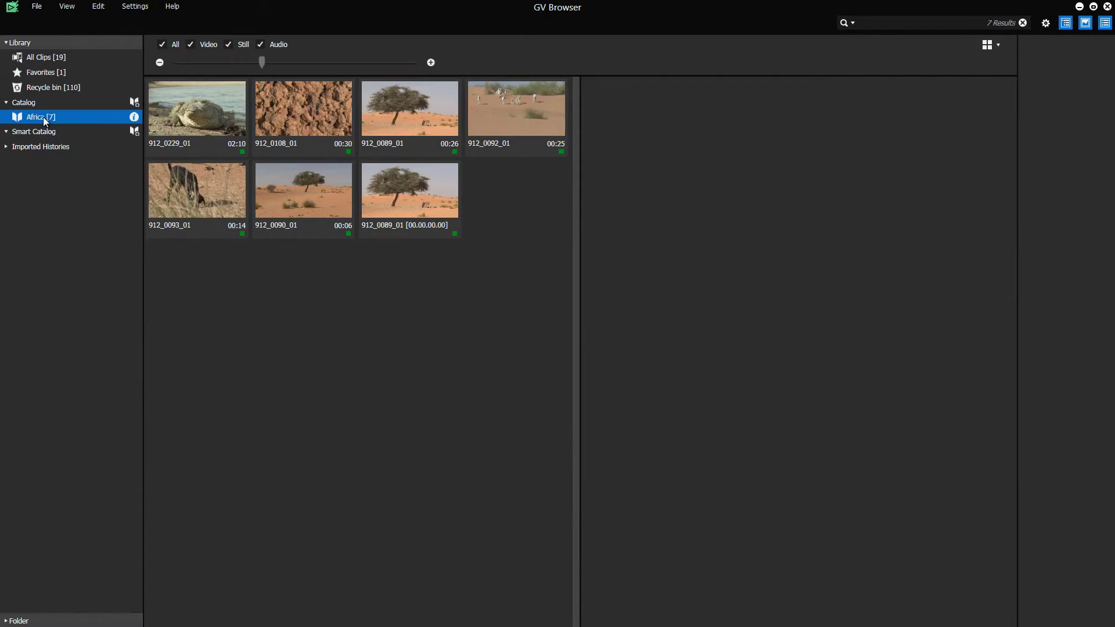
left_click(41, 58)
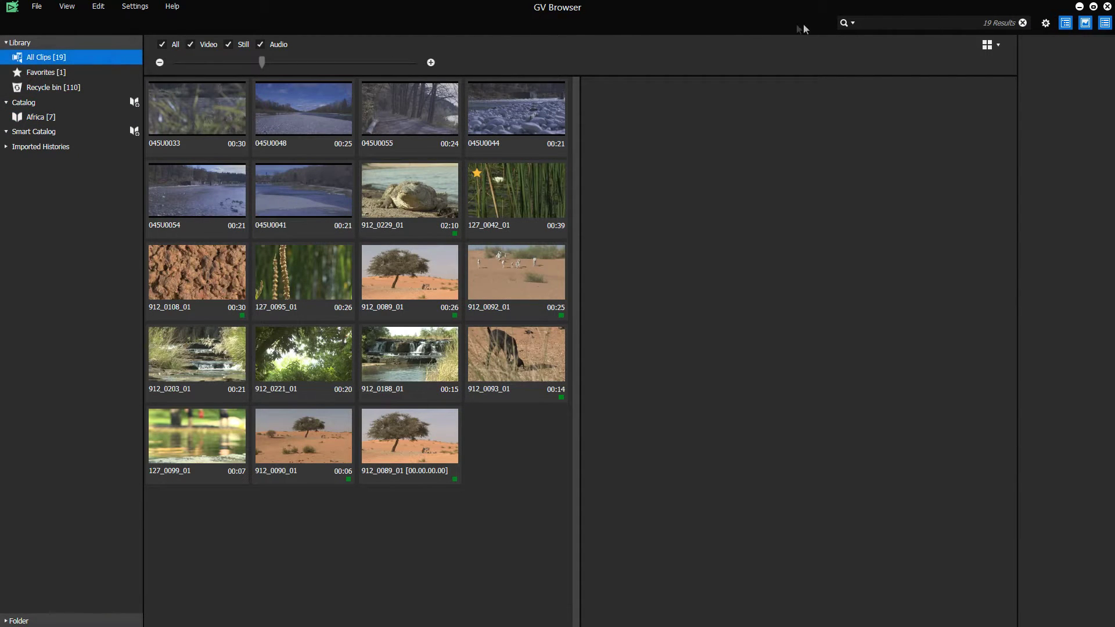
Build a smart search filtering on Tag 'water' and a five-star Rating
left_click(842, 24)
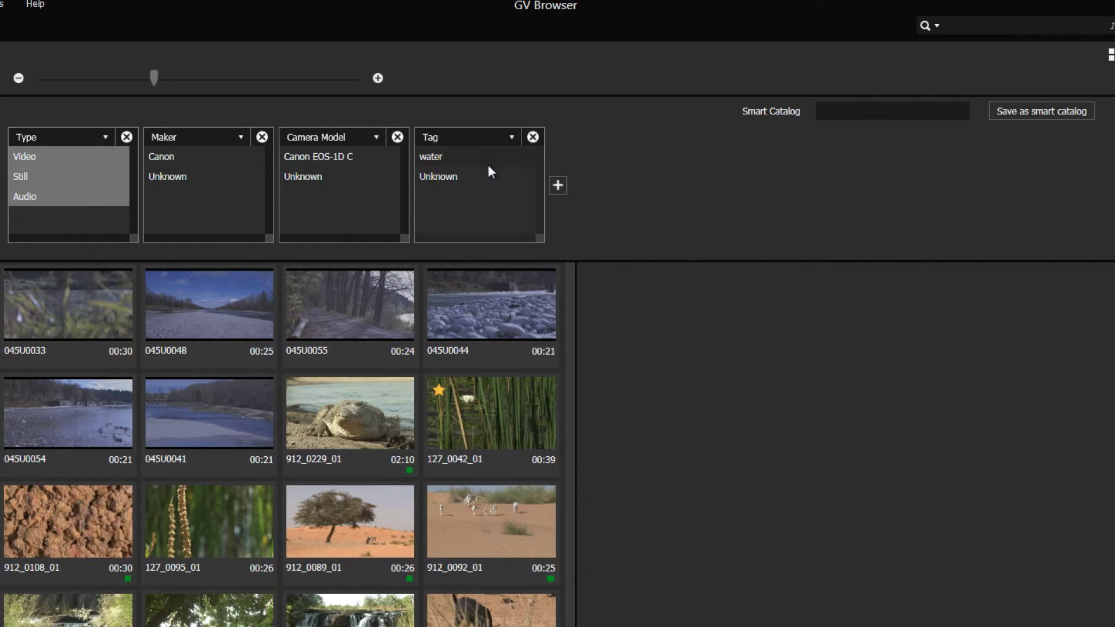
left_click(431, 161)
left_click(557, 186)
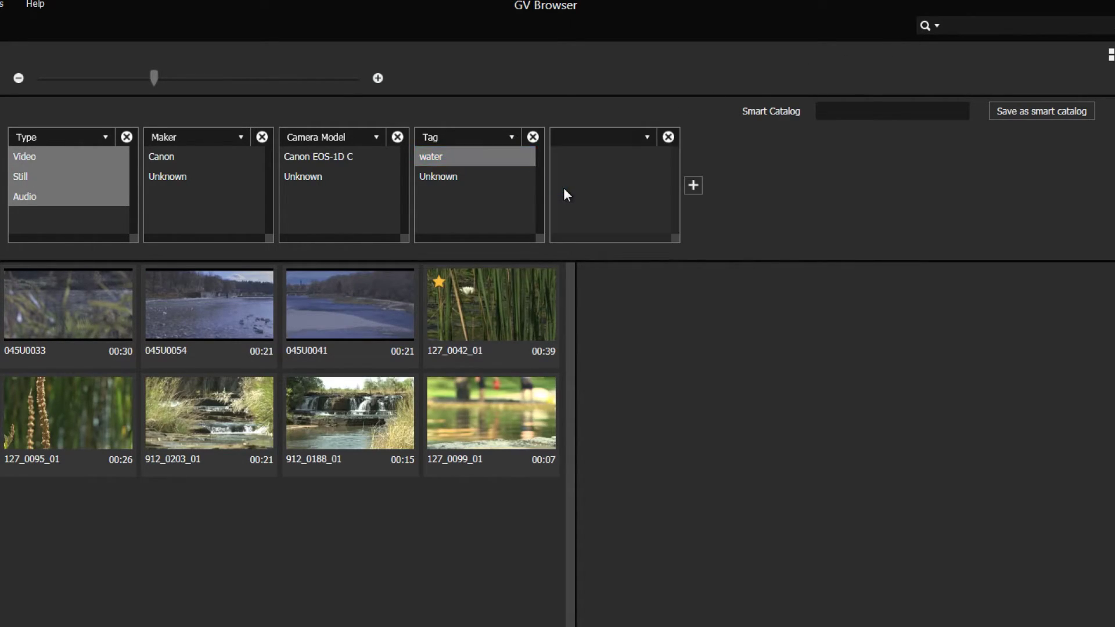
left_click(639, 137)
left_click(618, 151)
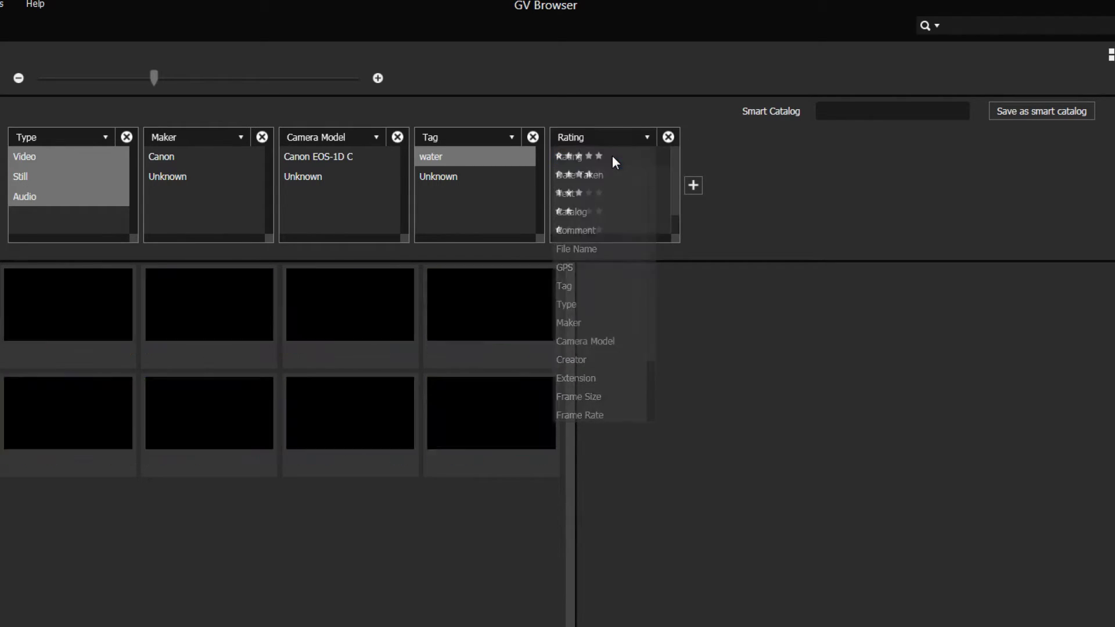
left_click(601, 157)
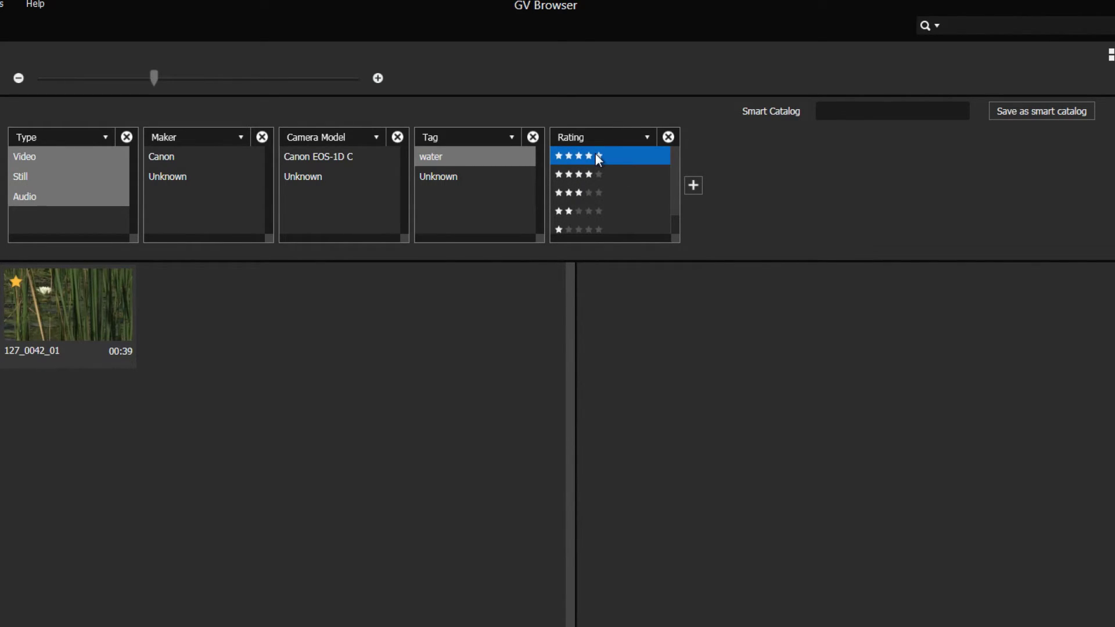
Name the search 'water +5' and save it as a smart catalog
left_click(833, 110)
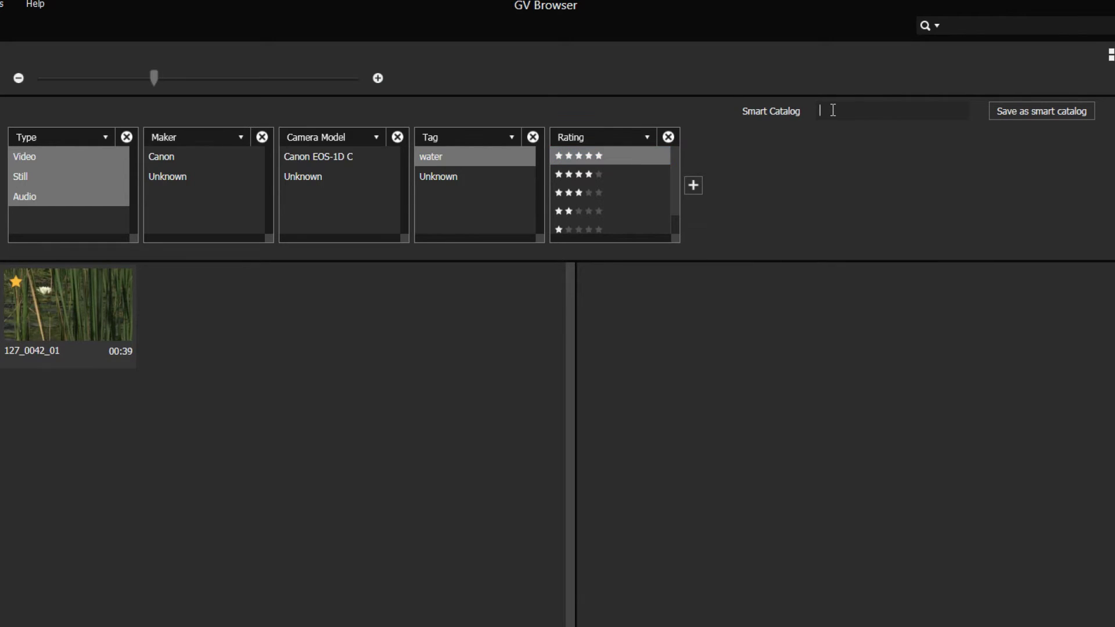
type("water +5")
left_click(1045, 109)
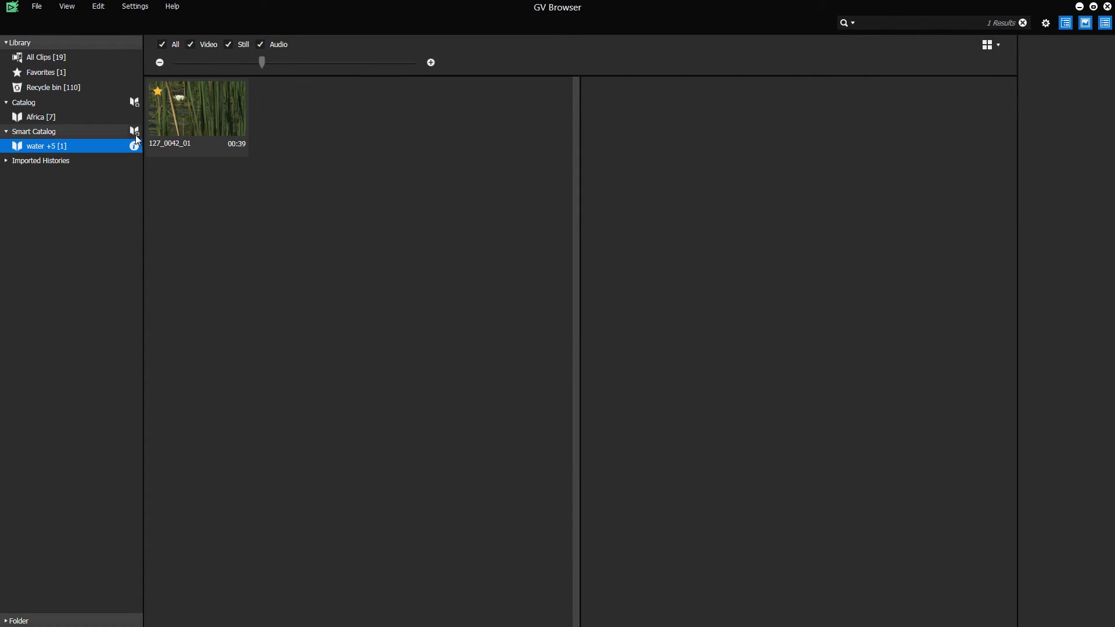
In All Clips, mark clip 045U0054 as a favourite and rate it five stars
left_click(67, 60)
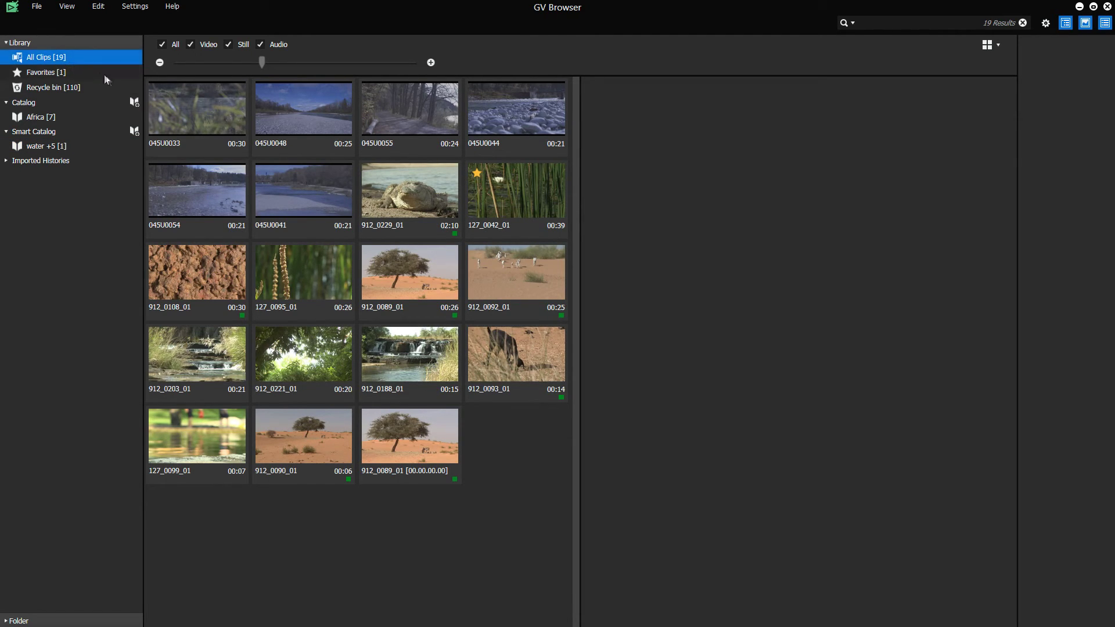
left_click(213, 184)
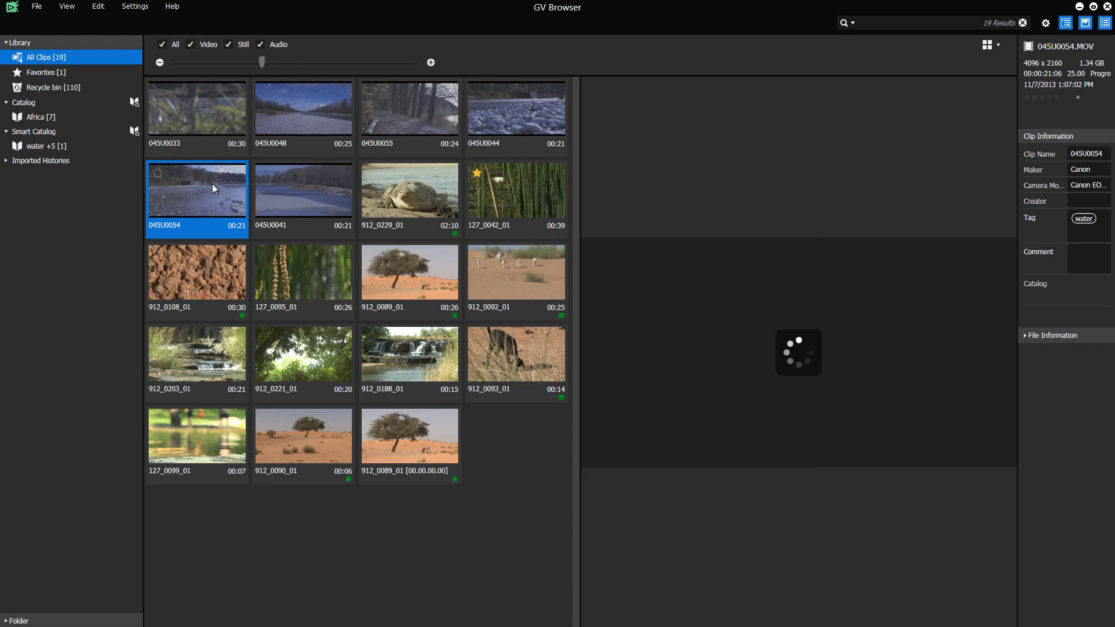
left_click(158, 173)
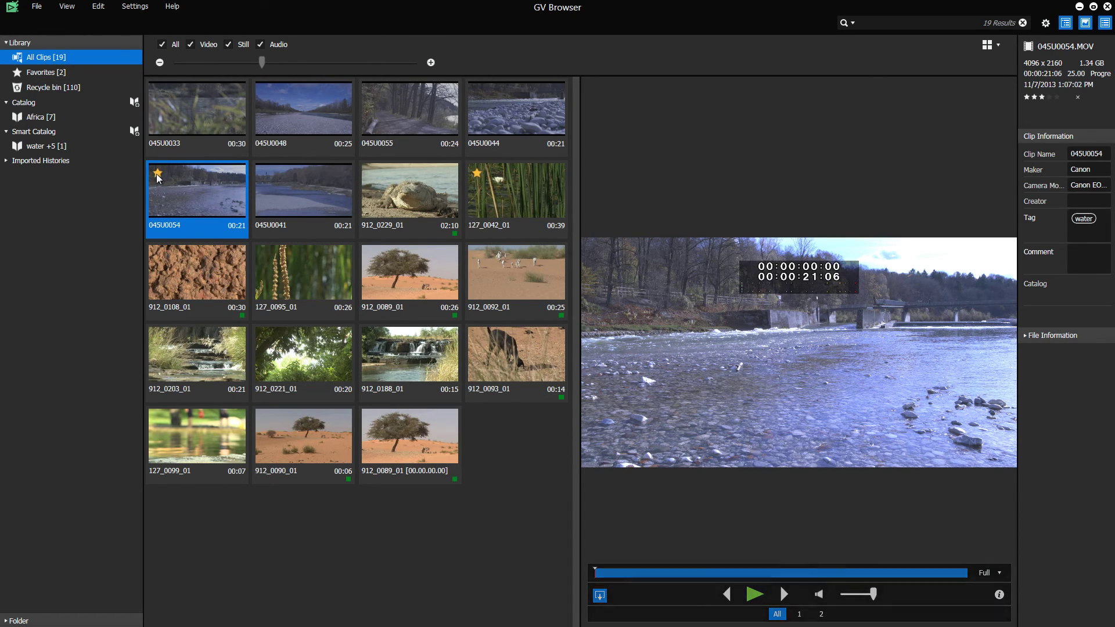
left_click(1049, 97)
left_click(1057, 98)
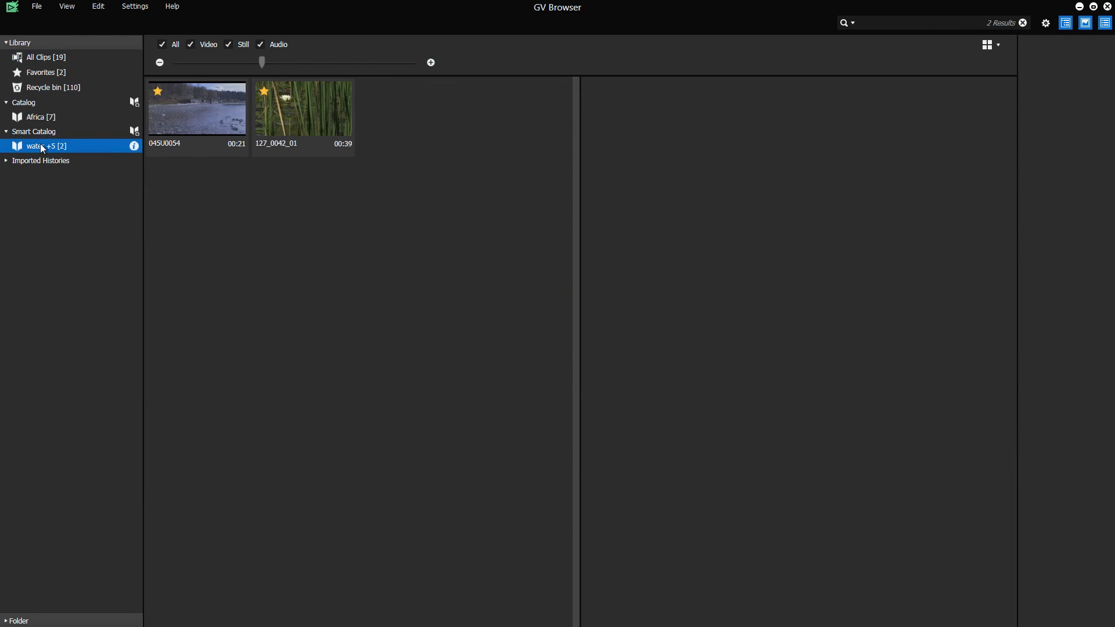